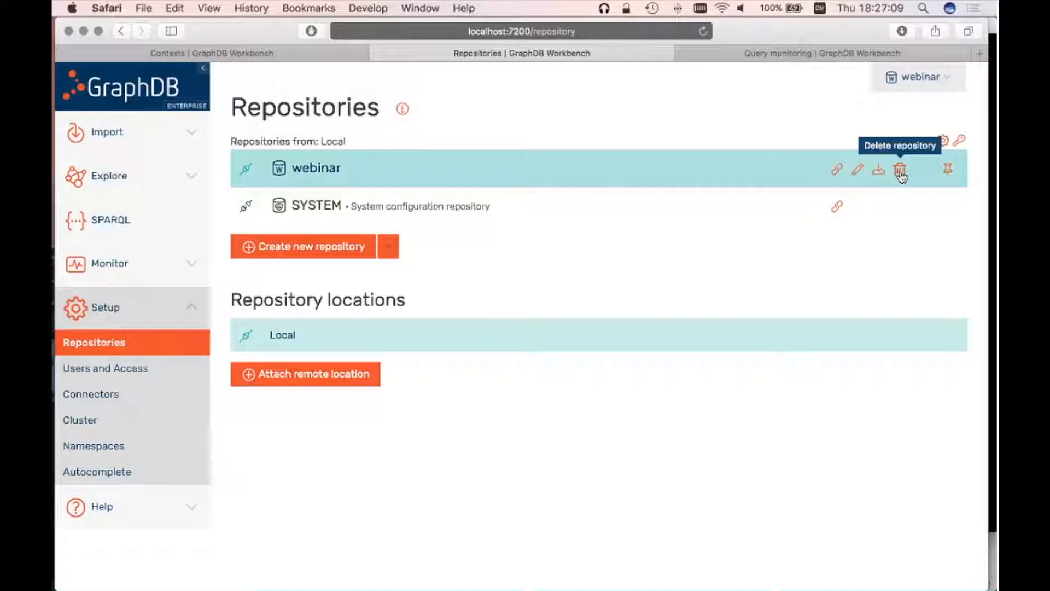
Step: Delete the webinar repository from the local location of the GraphDB Enterprise instance on localhost:7200
left_click(900, 172)
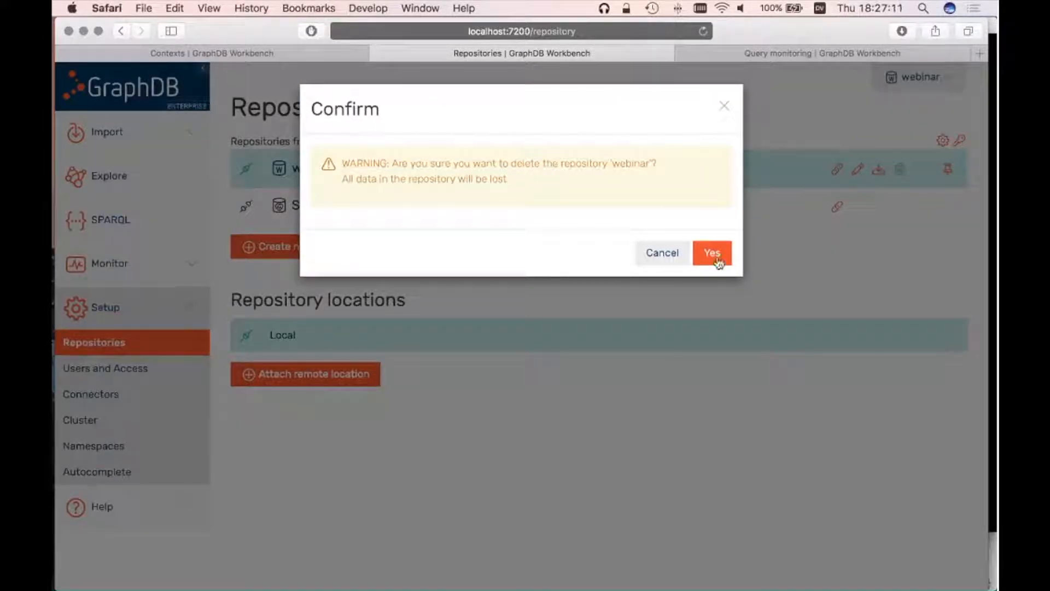
left_click(671, 265)
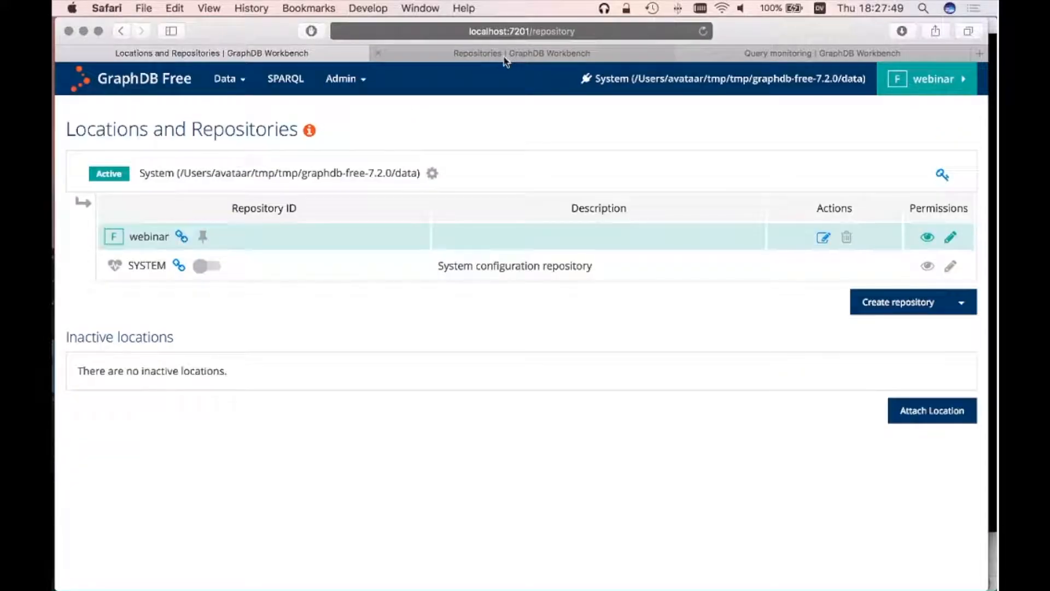
left_click(505, 57)
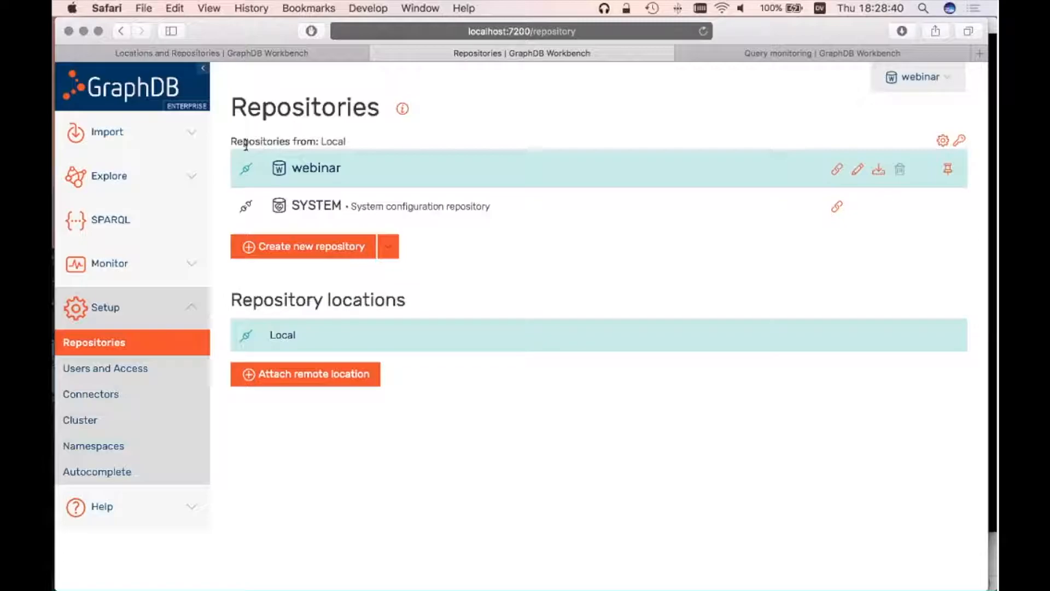
left_click(902, 172)
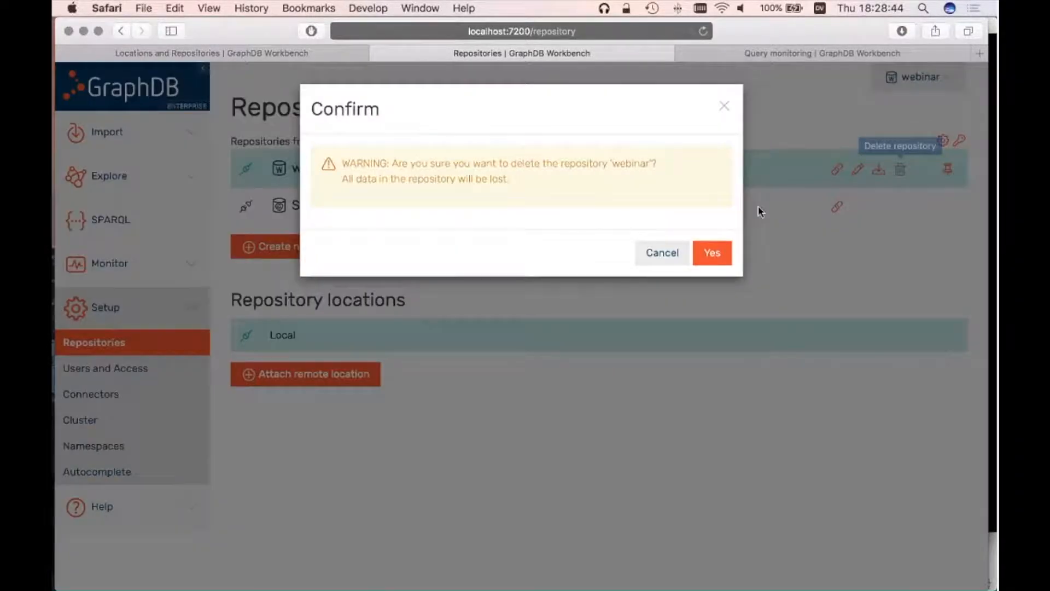
left_click(723, 247)
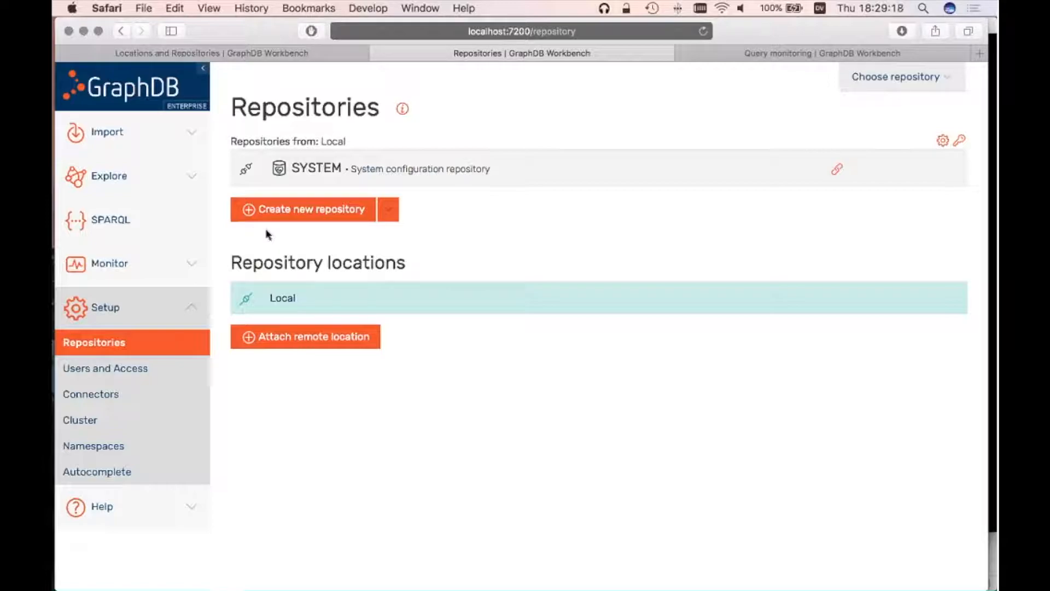
Step: Create a GRAPHDB-EE Worker repository with the ID worker1, keeping the default settings
left_click(248, 211)
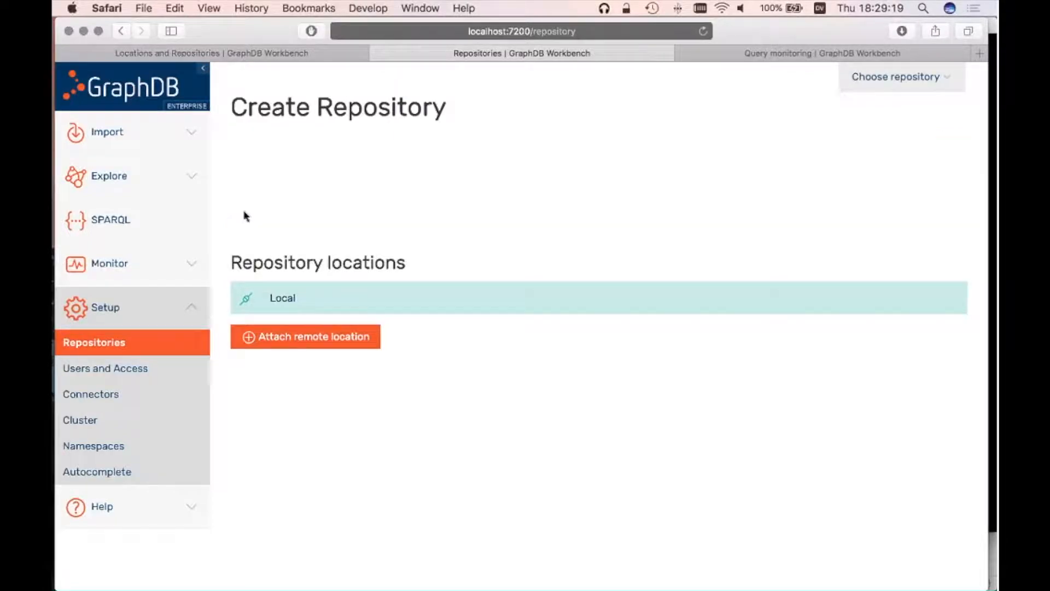
left_click(533, 172)
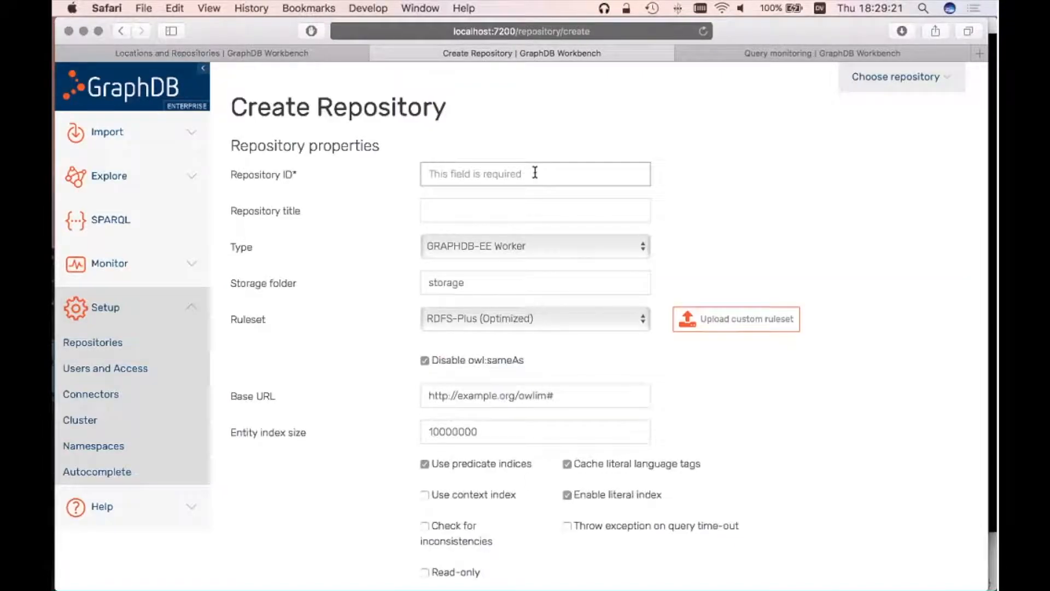
type("worker")
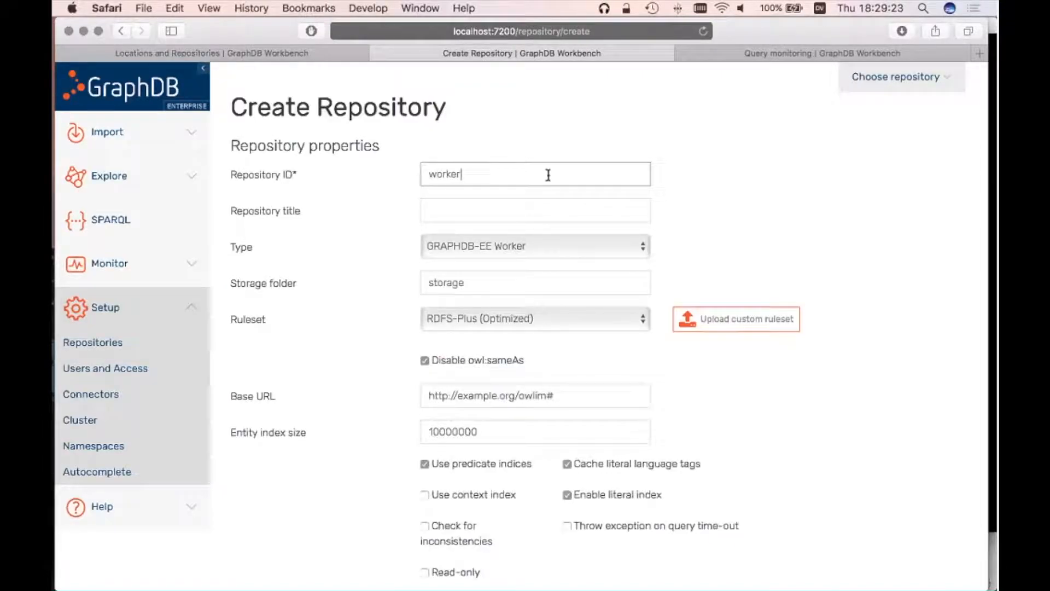
type("1")
scroll(394, 215, "down", 5)
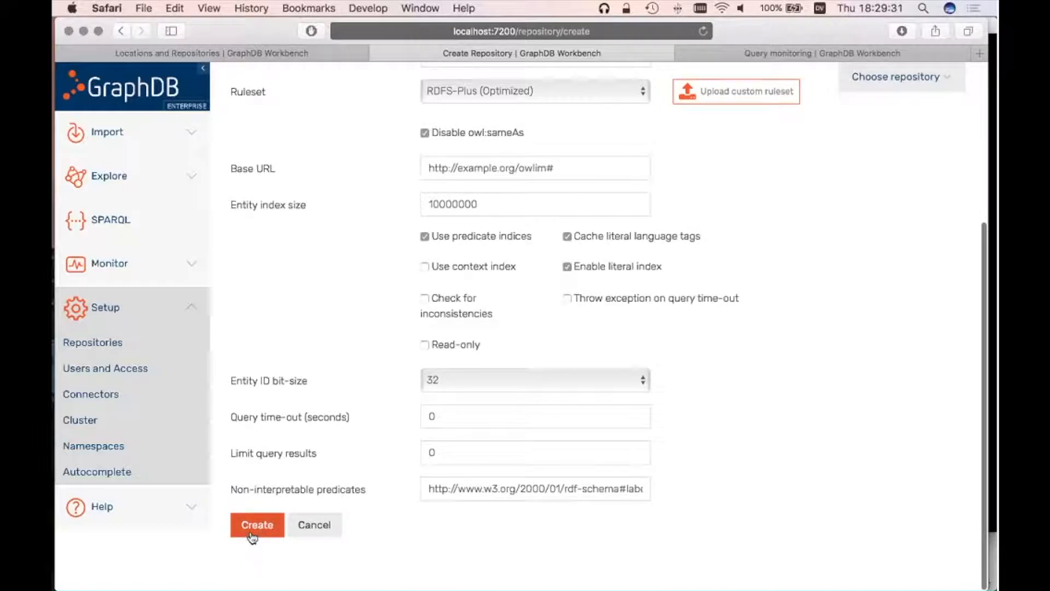
scroll(390, 309, "up", 5)
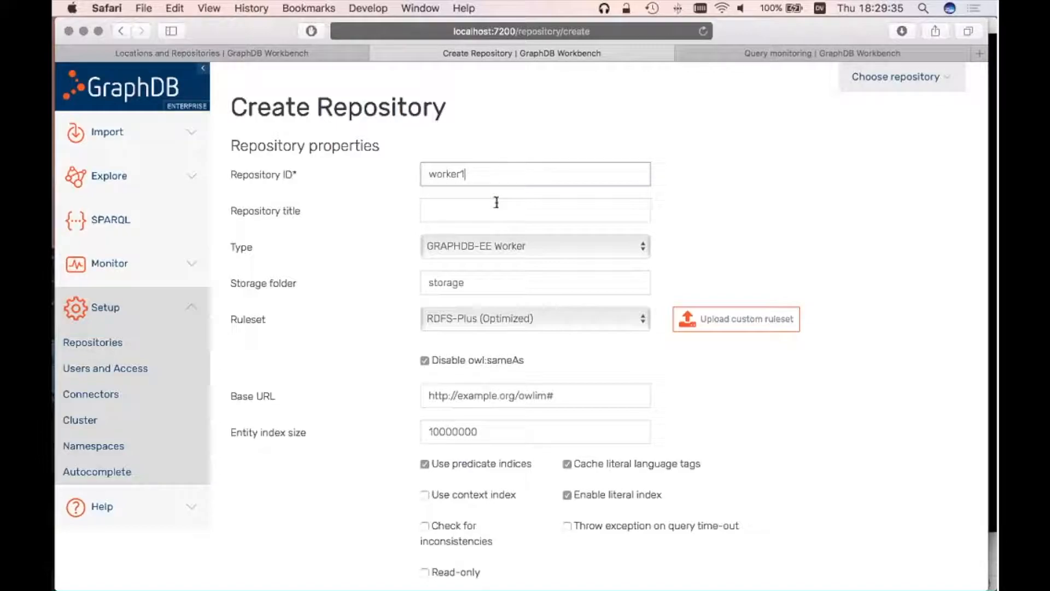
key("Return")
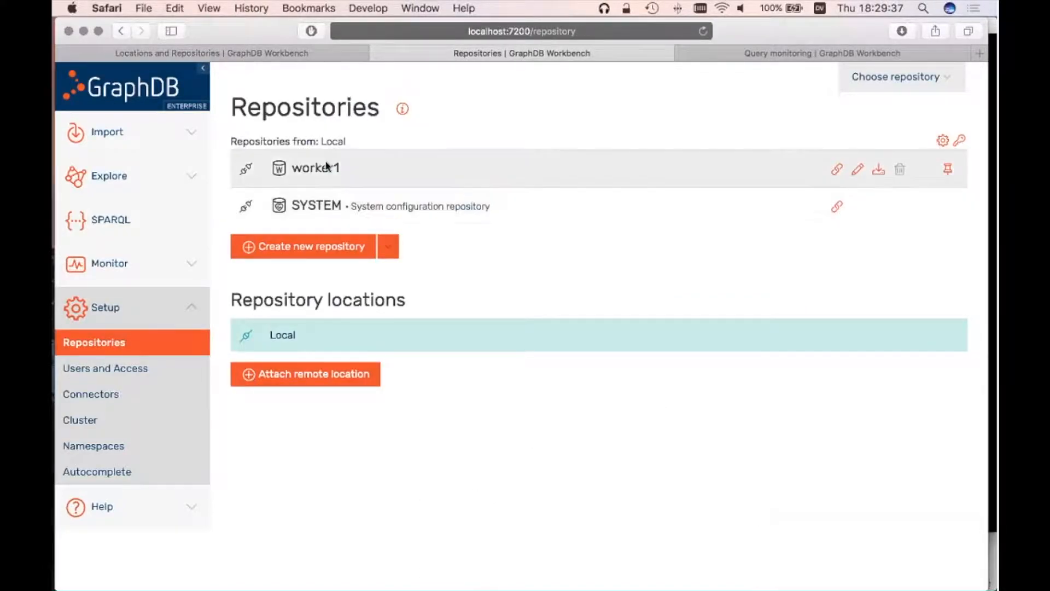
Step: Create a second GRAPHDB-EE Worker repository with the ID worker2 and default settings
left_click(300, 246)
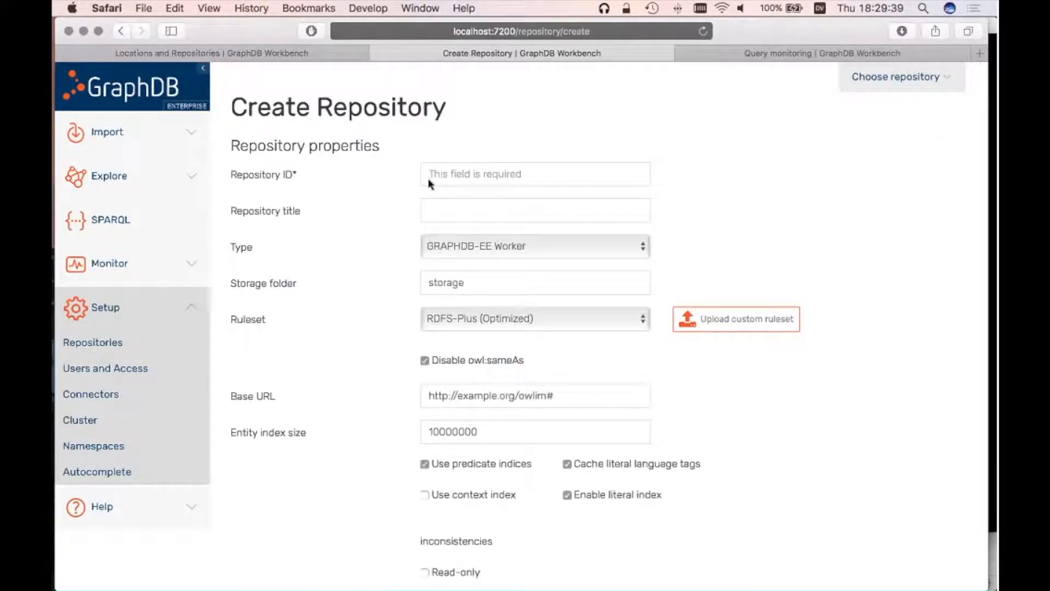
left_click(430, 183)
type("worker")
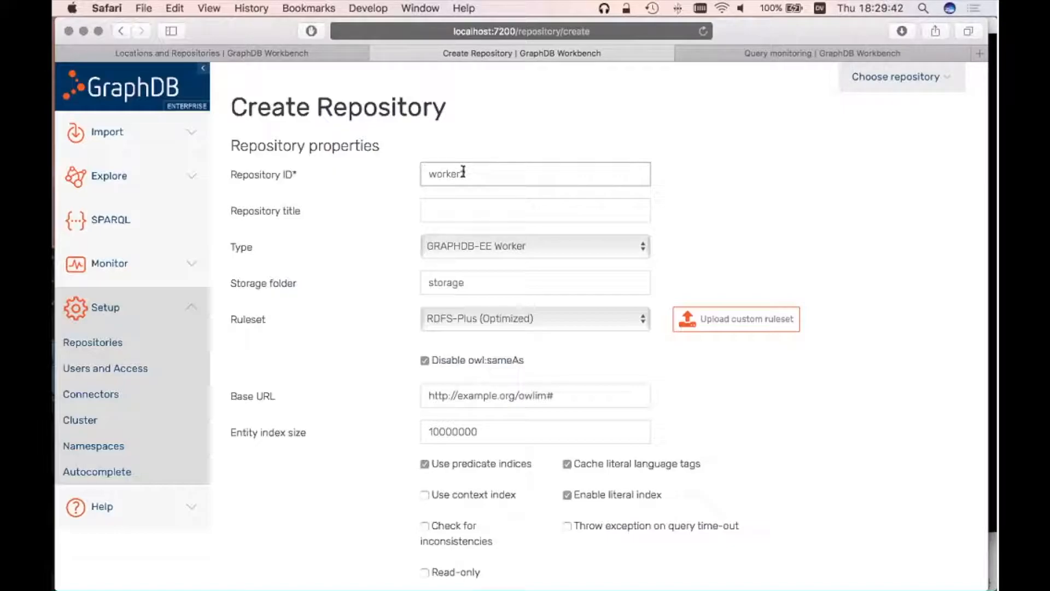
type("2")
key("Return")
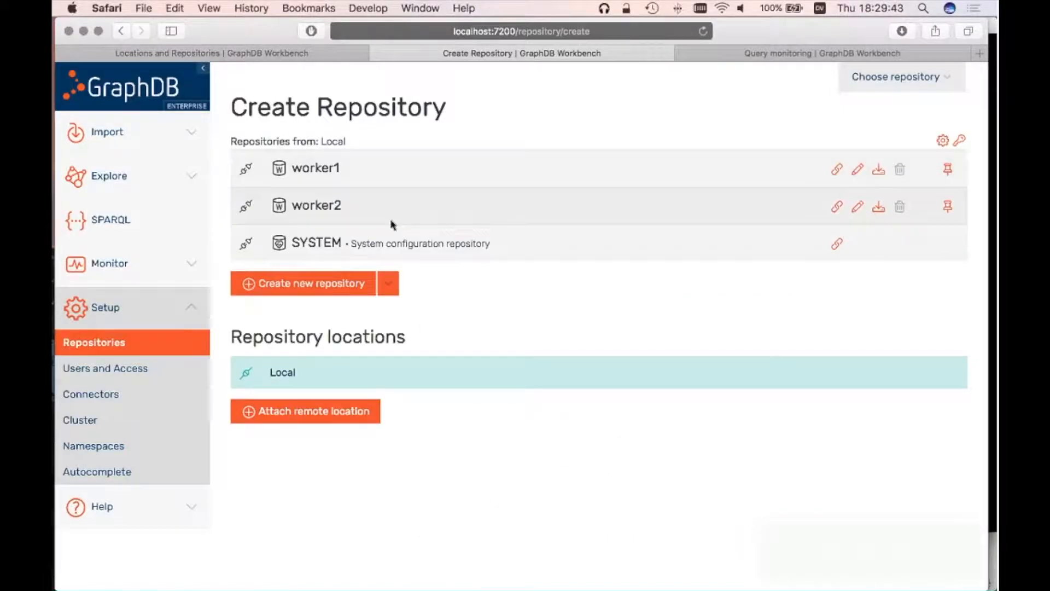
Step: Create a third GRAPHDB-EE Worker repository with the ID worker3 and default settings
left_click(272, 285)
left_click(457, 174)
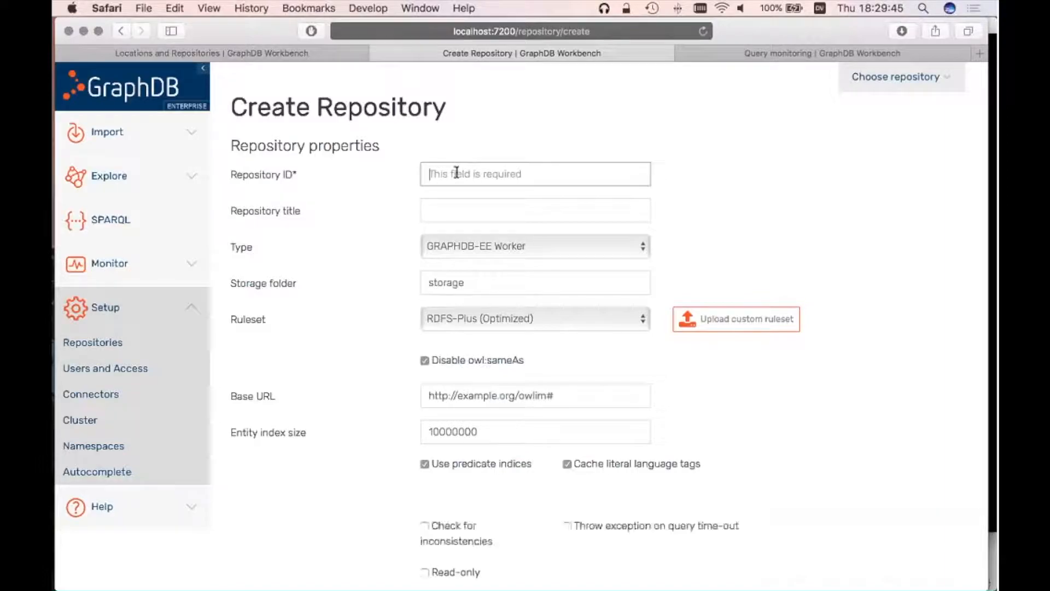
type("worker3")
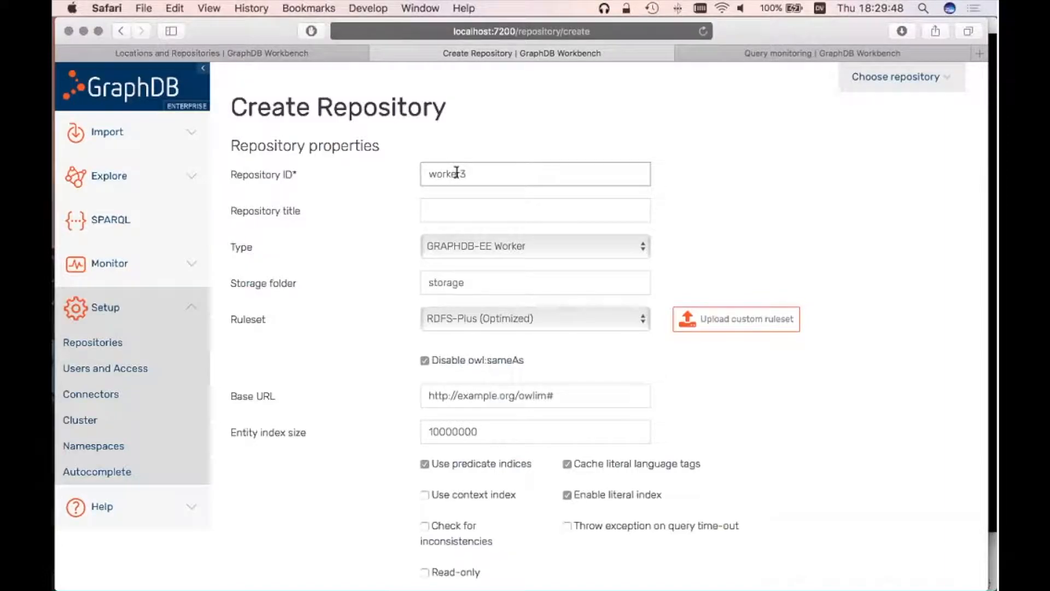
key("Return")
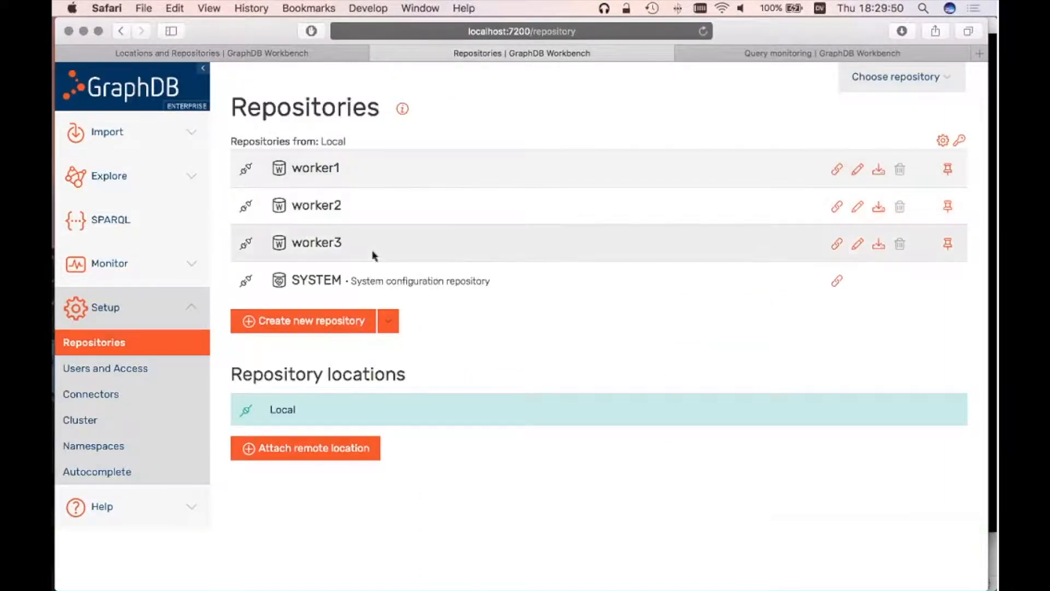
Step: Create a repository with the ID master1 and the type GRAPHDB-EE Master
left_click(249, 322)
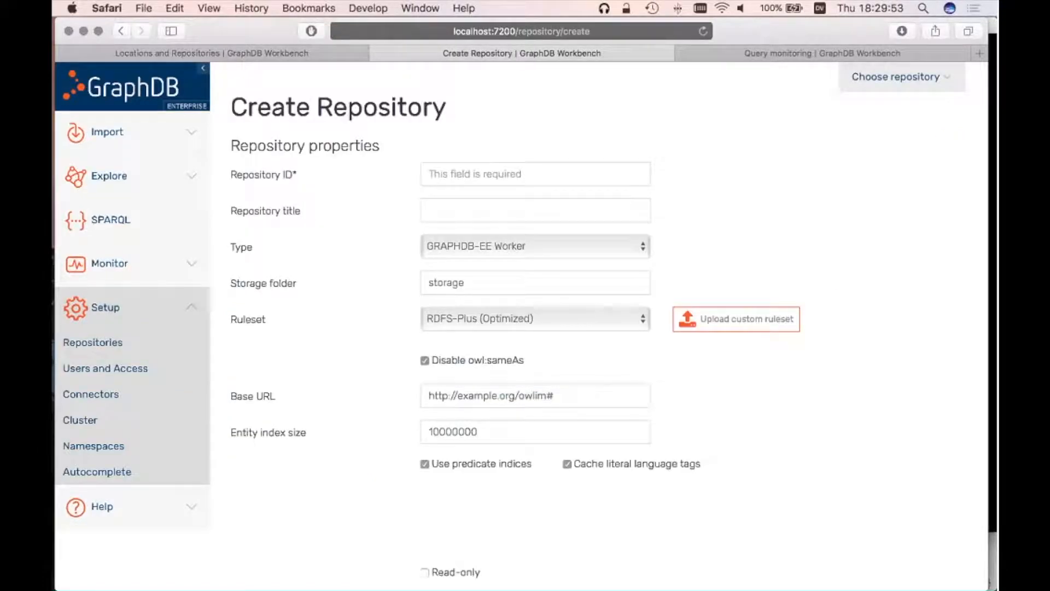
left_click(498, 173)
type("m")
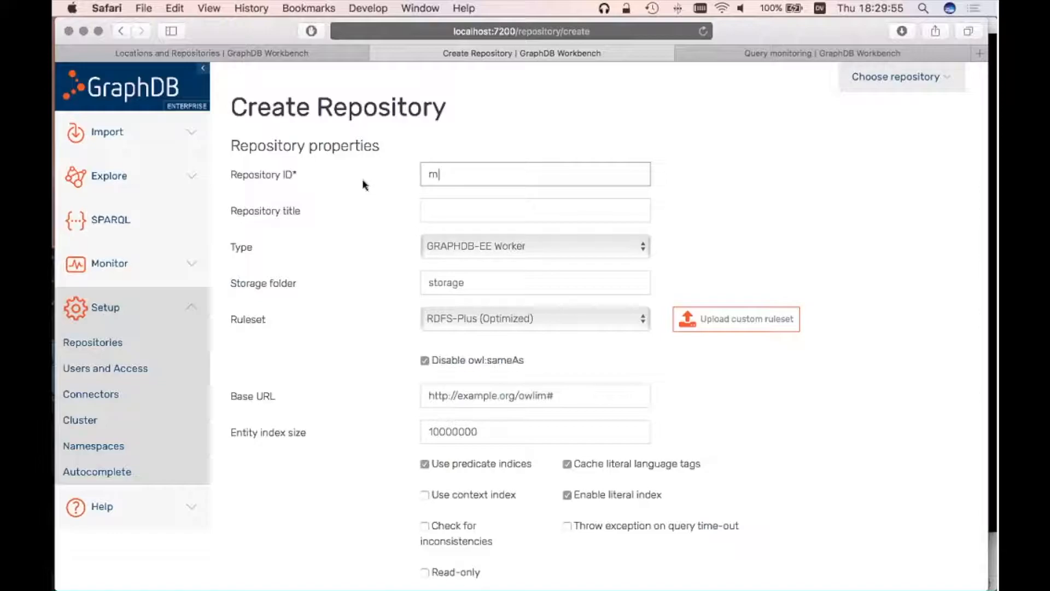
type("aster1")
left_click(447, 250)
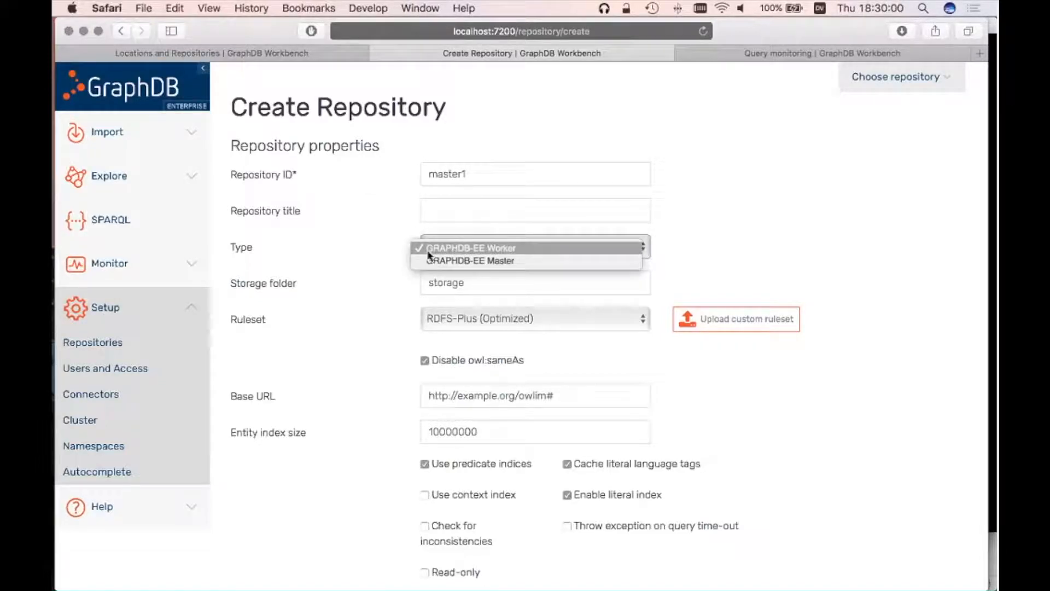
left_click(503, 259)
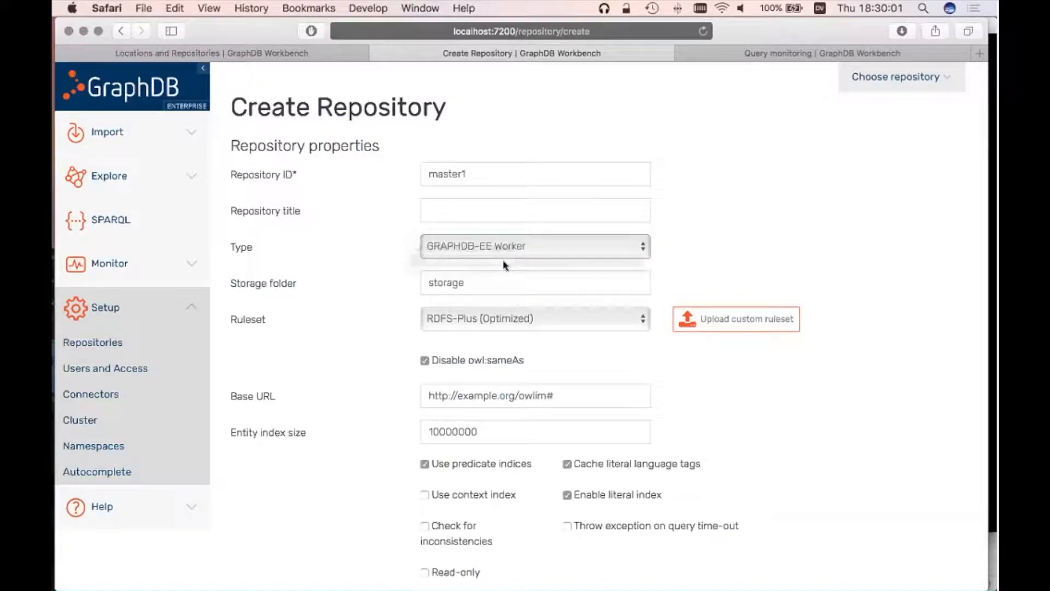
left_click(257, 285)
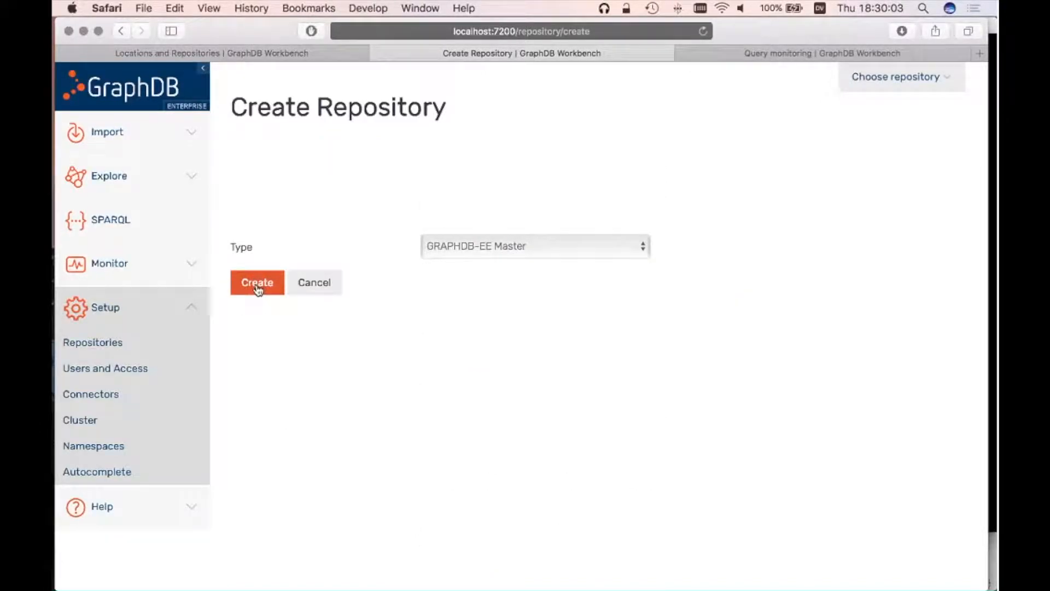
Step: Create another GRAPHDB-EE Master repository with the ID master2
left_click(257, 358)
left_click(496, 175)
type("master2")
left_click(511, 239)
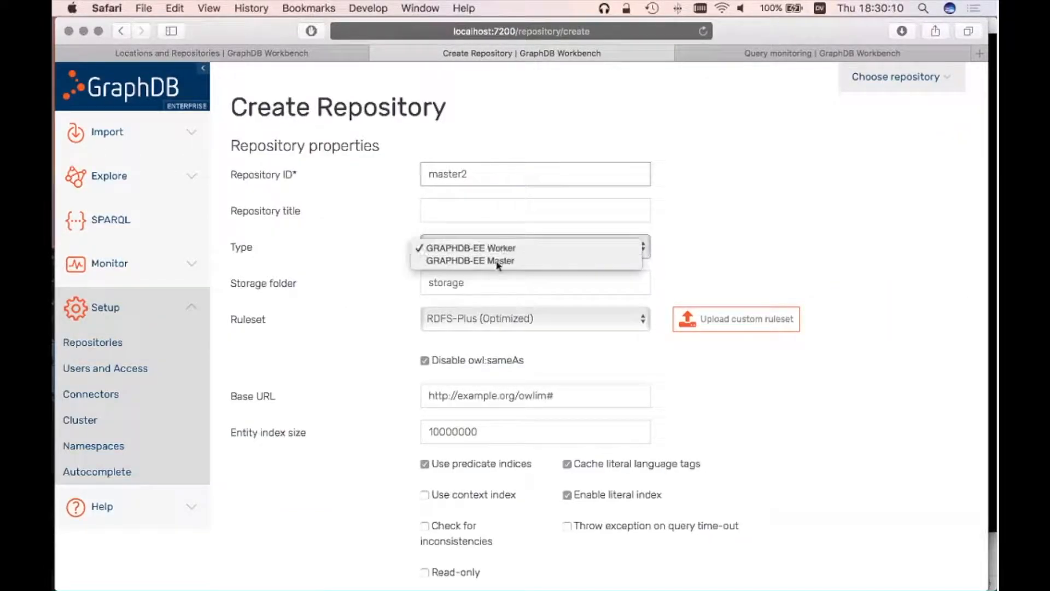
left_click(476, 256)
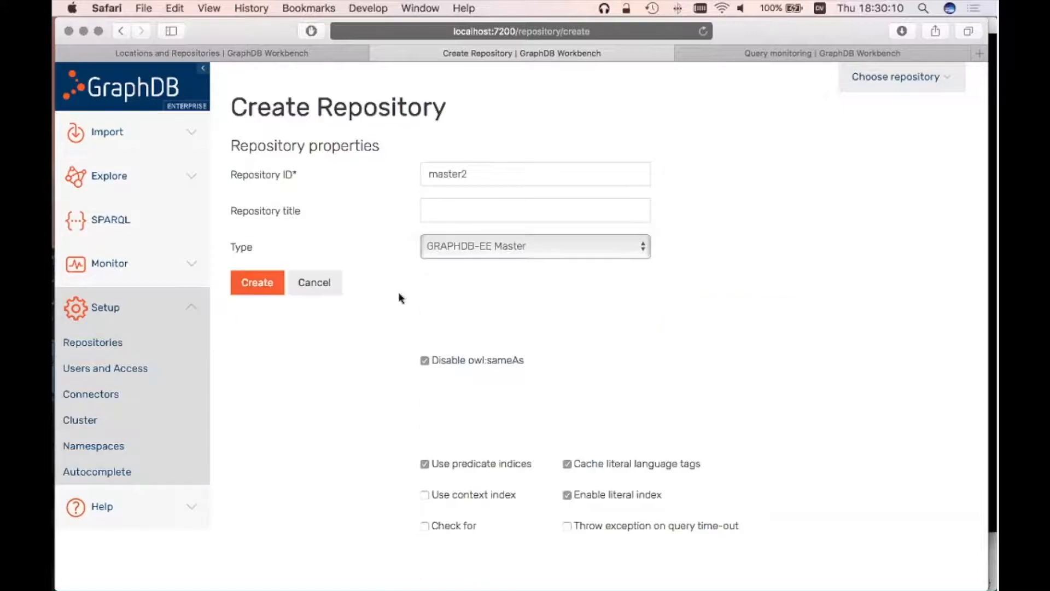
left_click(267, 285)
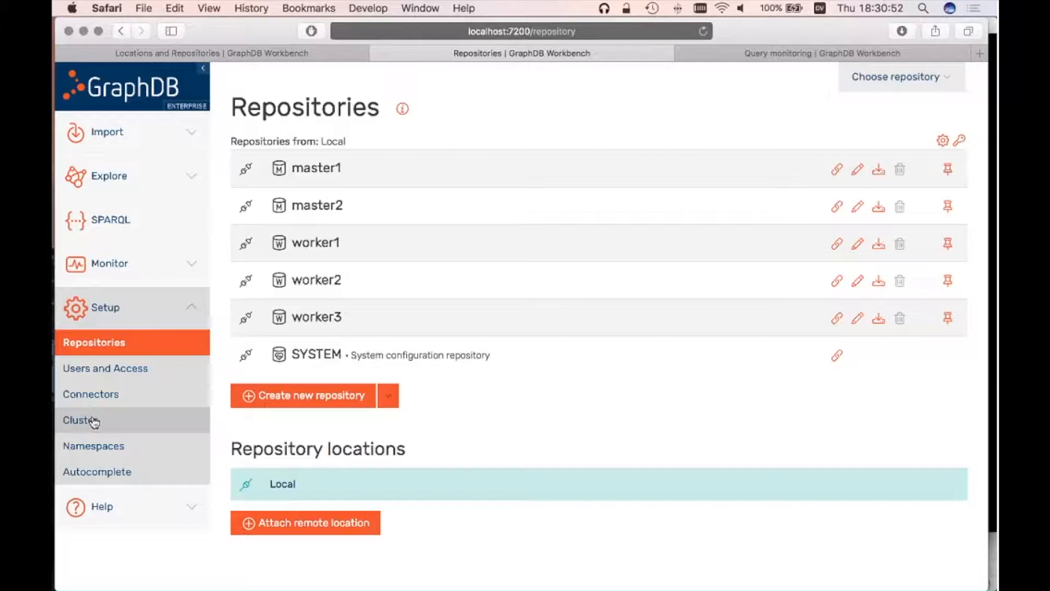
Step: Connect the worker3 node to the master2 node in the cluster management view
left_click(95, 429)
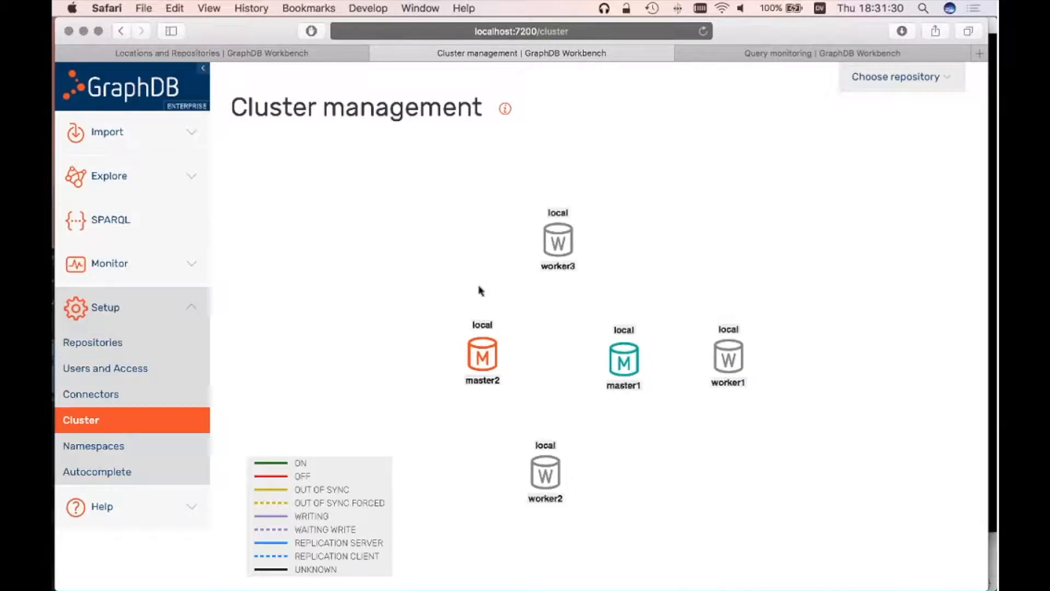
left_click_drag(558, 241, 506, 265)
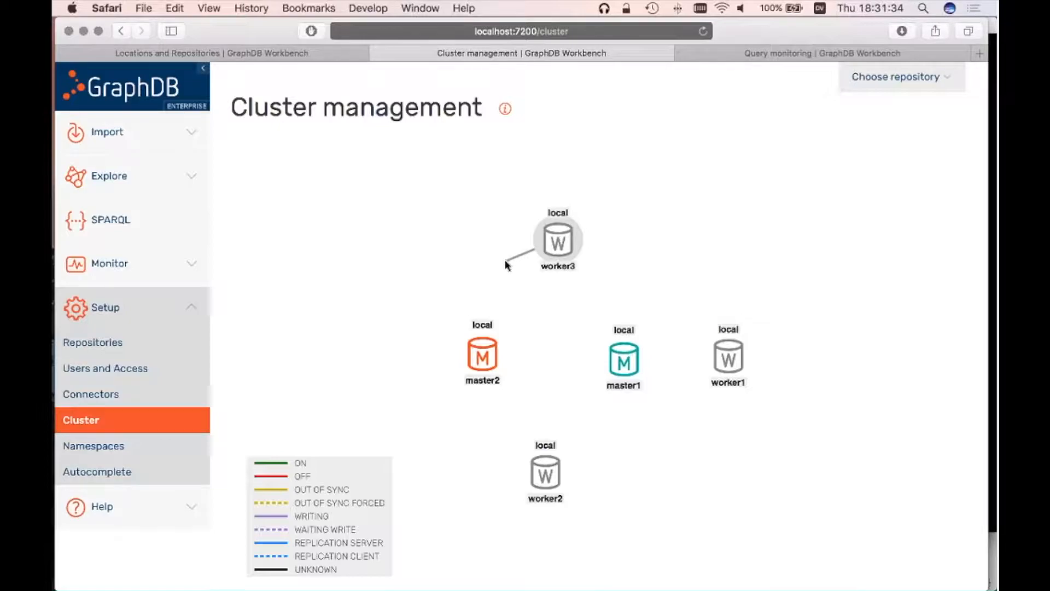
left_click_drag(505, 264, 483, 358)
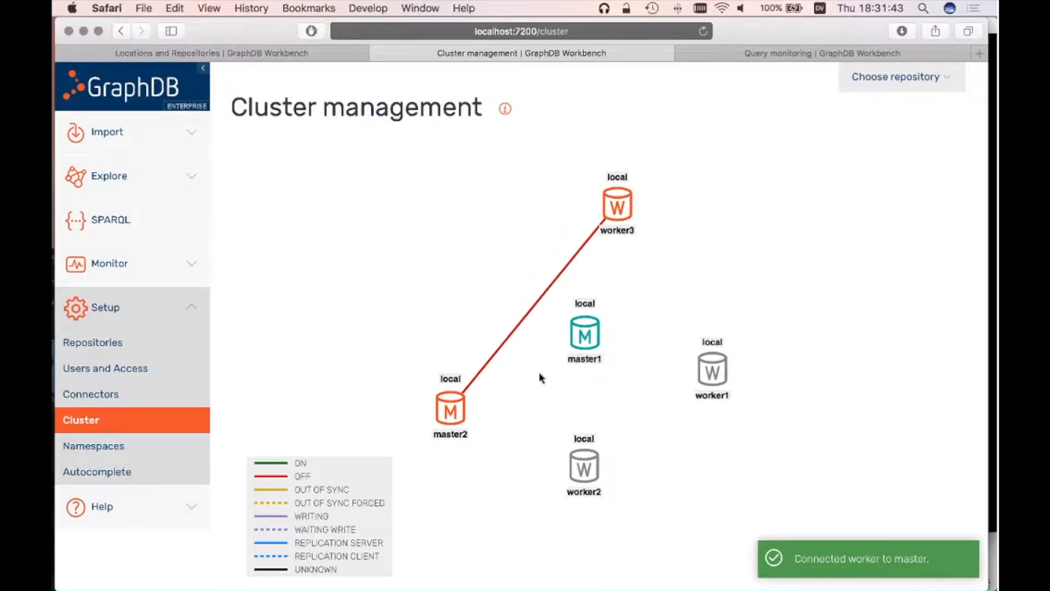